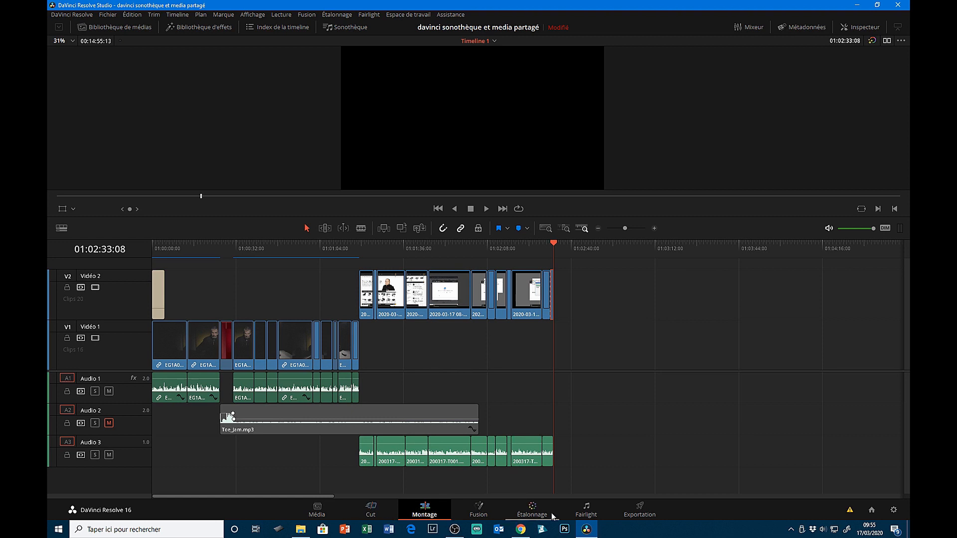
Open the sound library on the Fairlight page and search it for FOOT
left_click(587, 512)
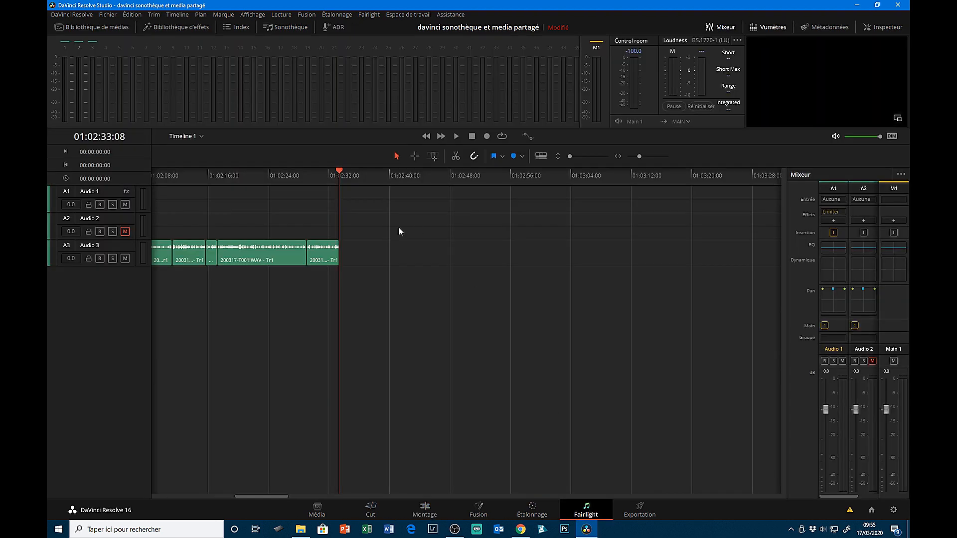
left_click(285, 28)
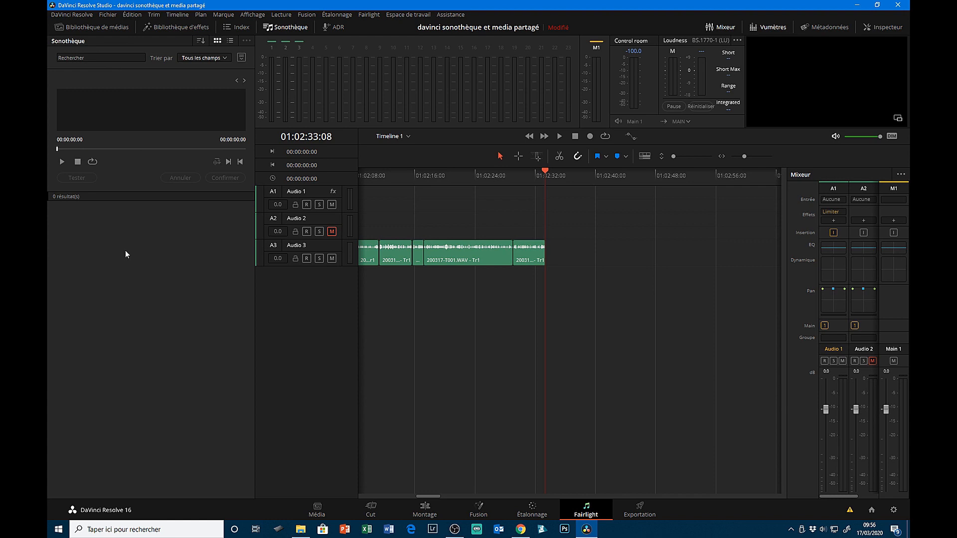
left_click(93, 58)
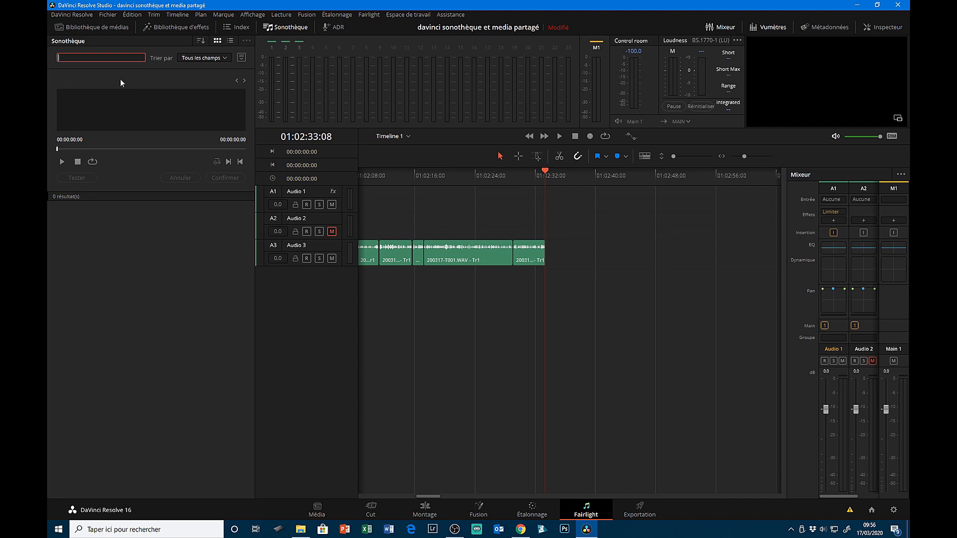
type("FOOT")
key("Return")
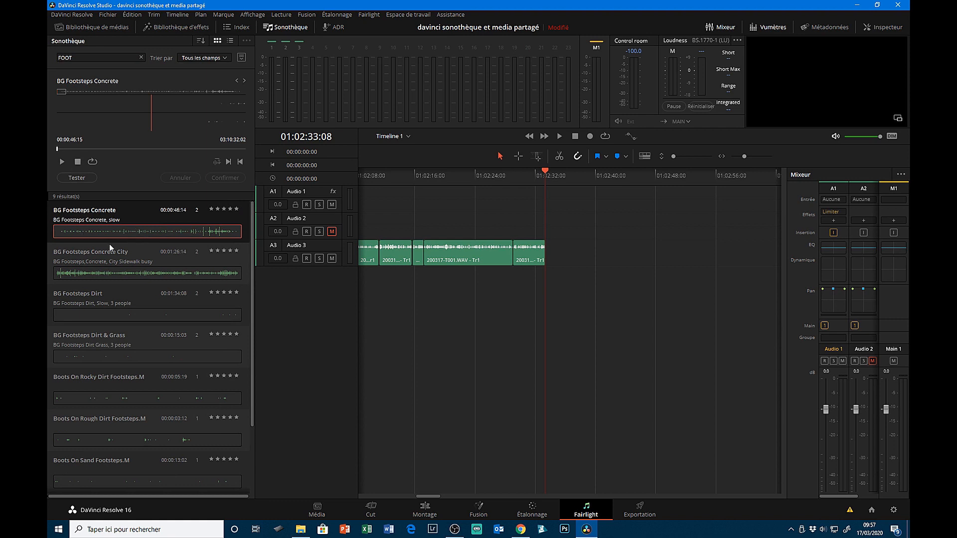
Audition the BG Footsteps Concrete City sound and look through the other footstep sounds
left_click(131, 275)
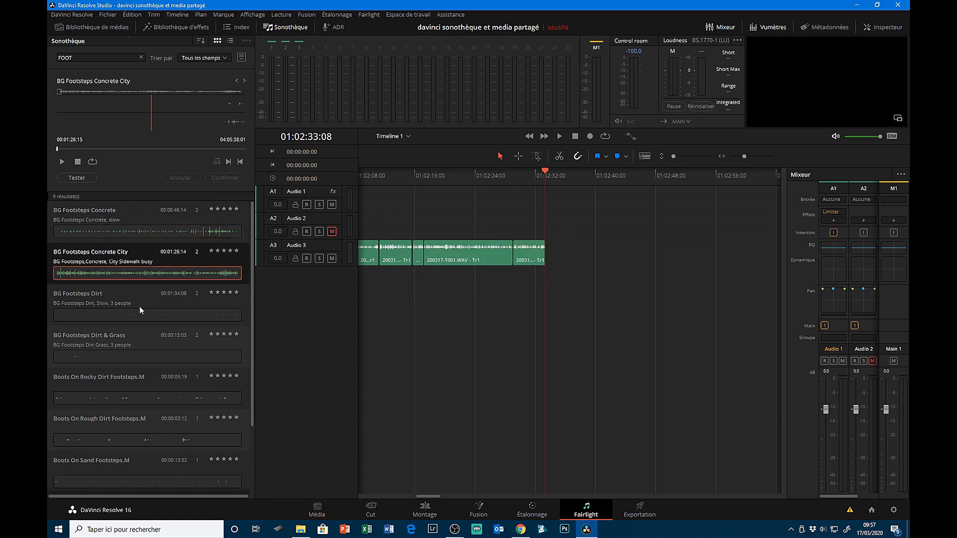
left_click(62, 162)
left_click(77, 163)
left_click_drag(150, 273, 60, 270)
scroll(192, 348, "down", 1)
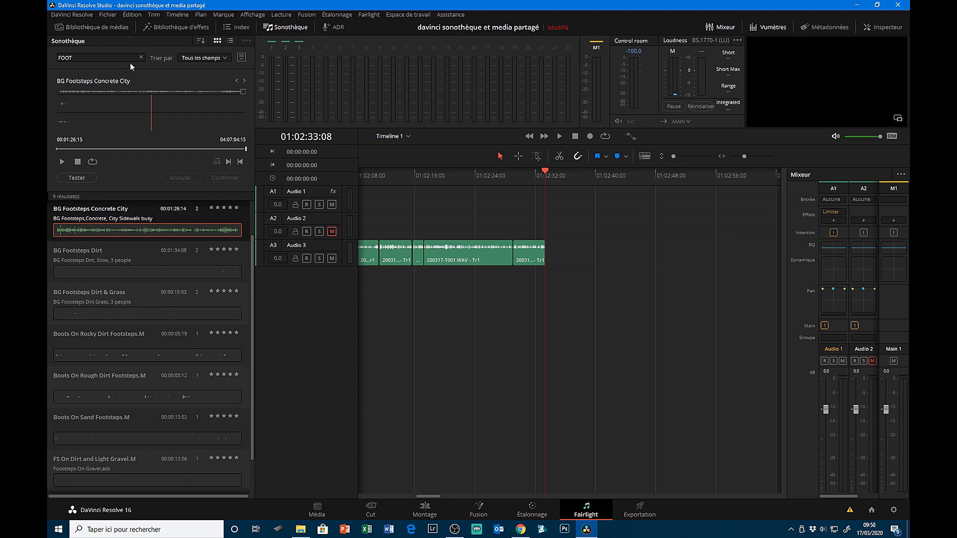
Search the sound library for CHILD and for CAR, and browse the car sounds
left_click(141, 57)
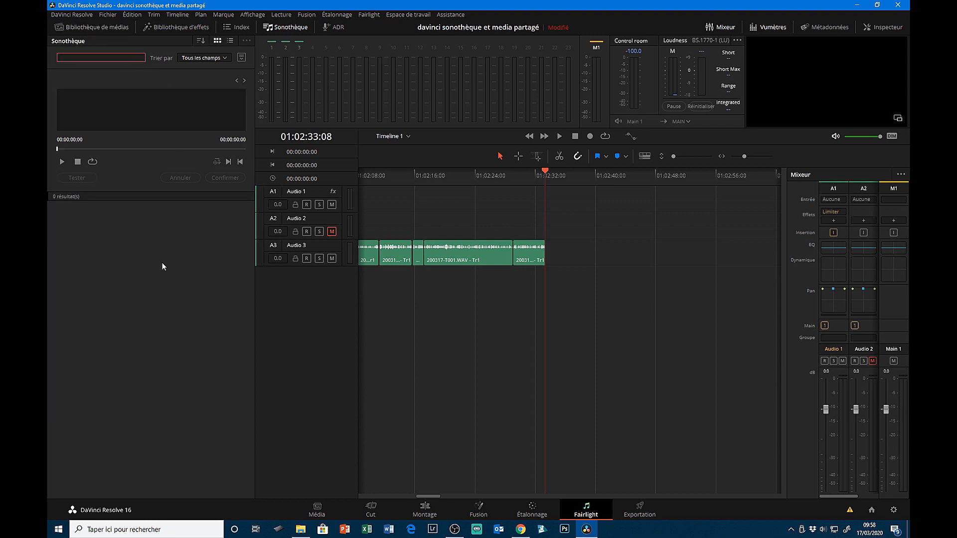
left_click(117, 58)
type("CHILD")
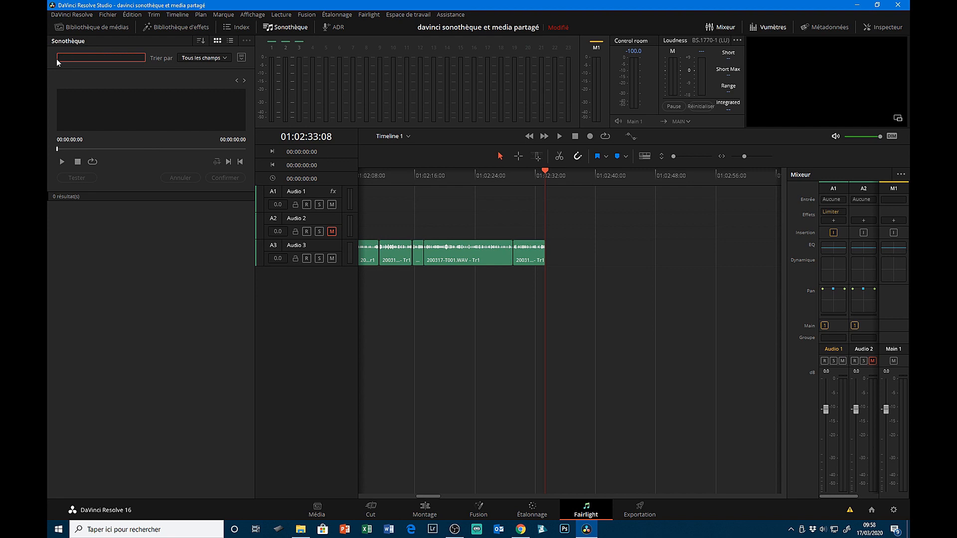
type("CAR")
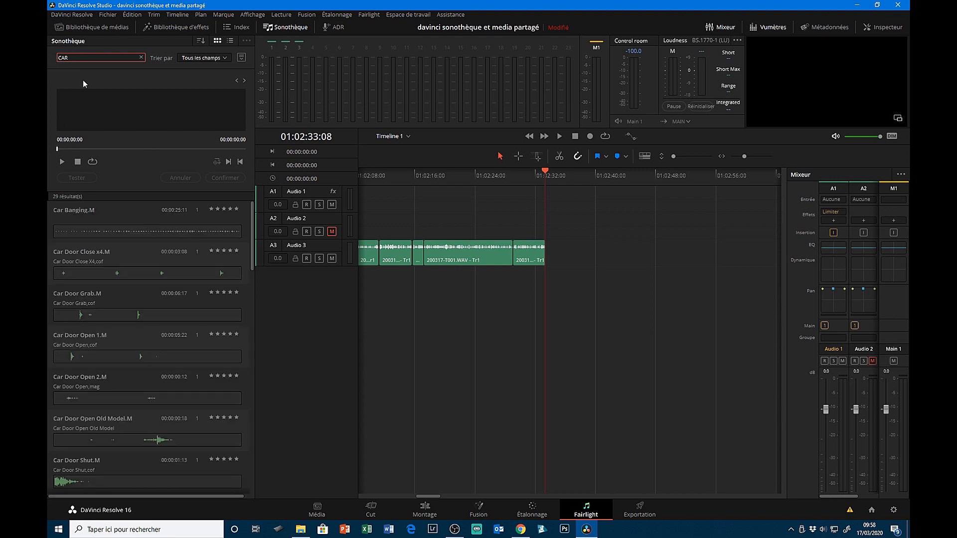
scroll(161, 361, "down", 3)
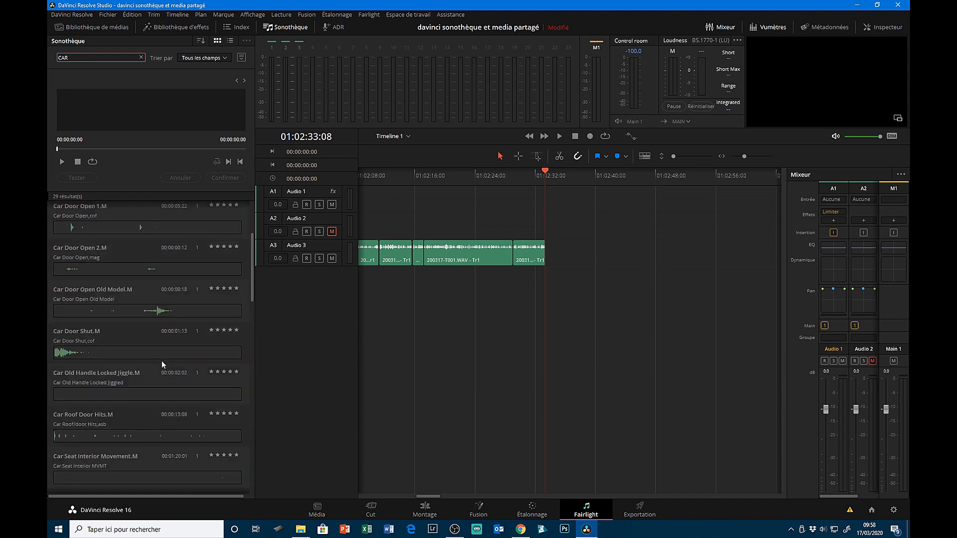
Replace the sound library search with the wildcard *.* to list every sound
left_click(141, 57)
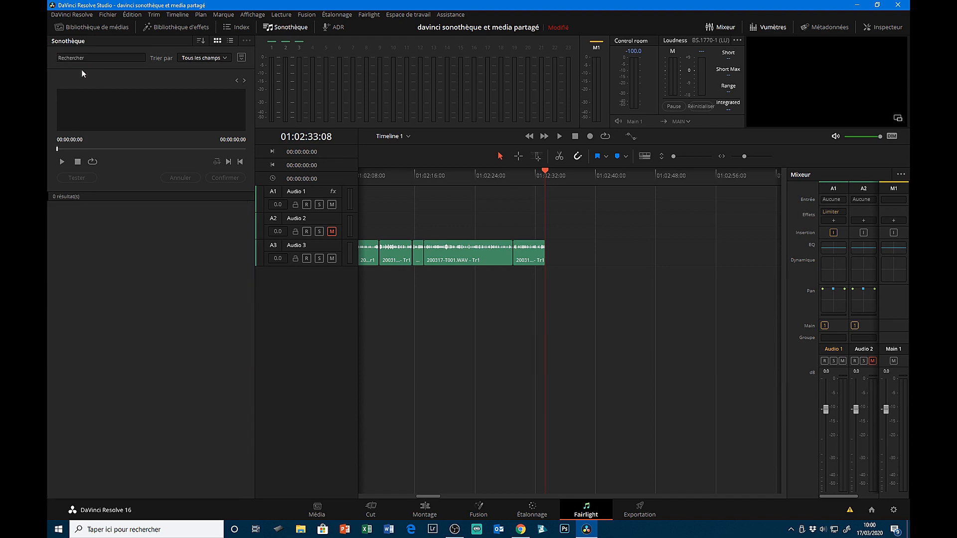
left_click(98, 57)
type("*.*")
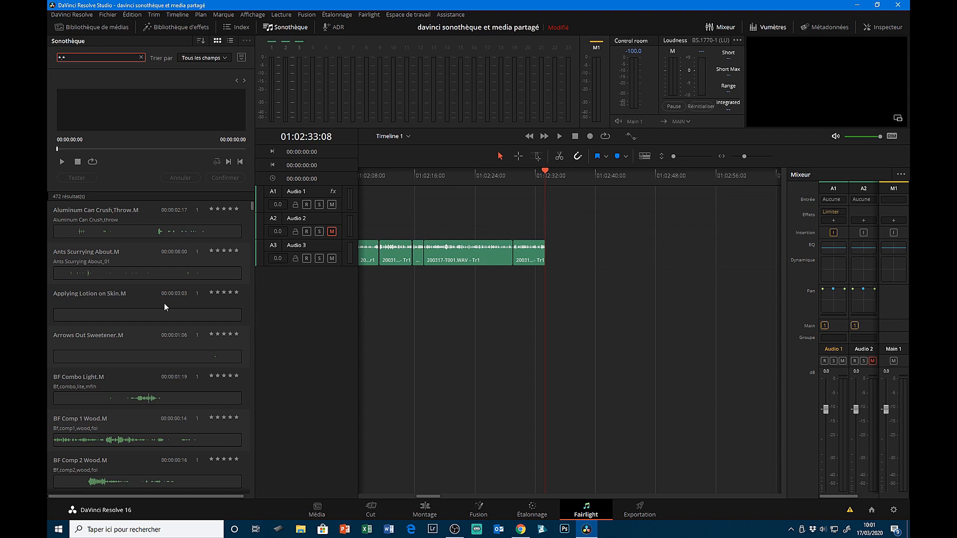
Browse the full list of sound effects, examining their names, durations and waveforms
scroll(161, 304, "down", 5)
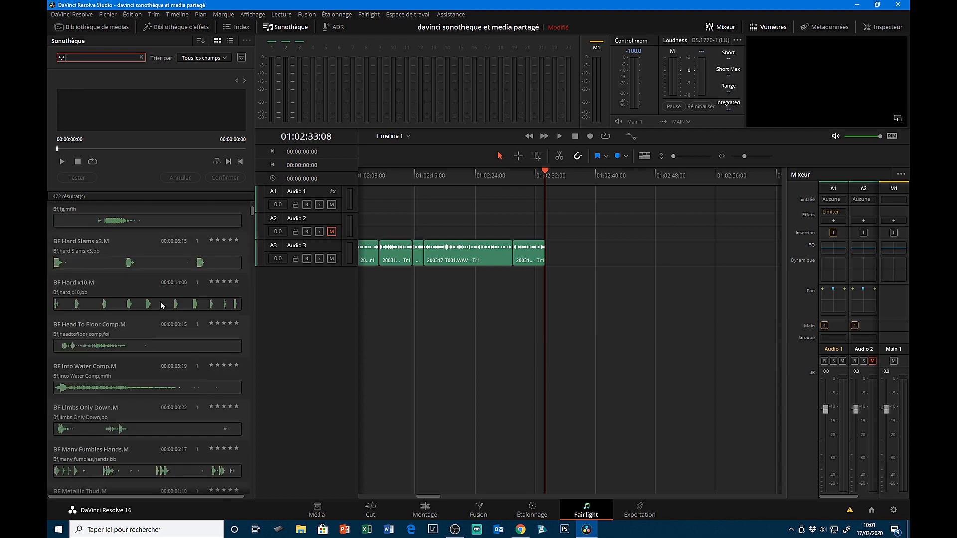
scroll(161, 305, "down", 8)
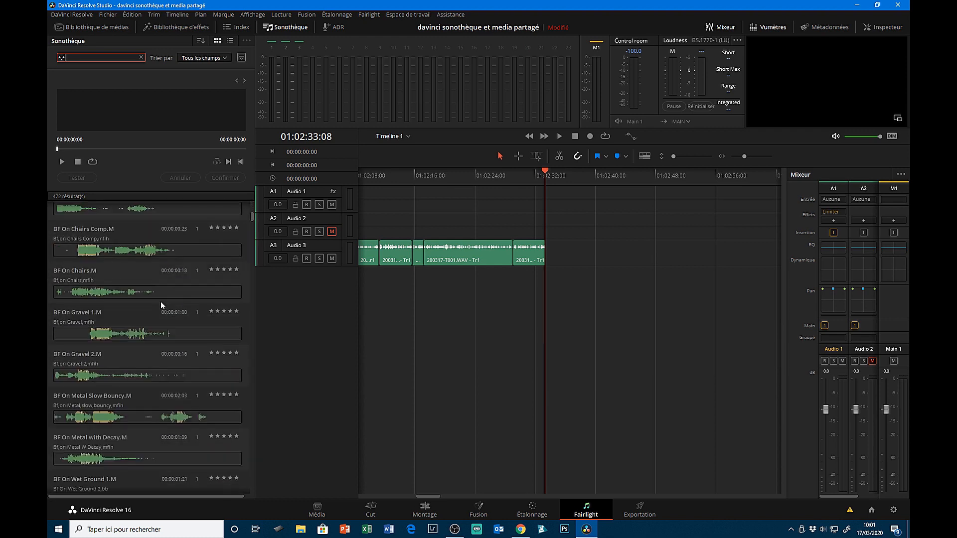
scroll(161, 300, "up", 5)
scroll(164, 304, "down", 5)
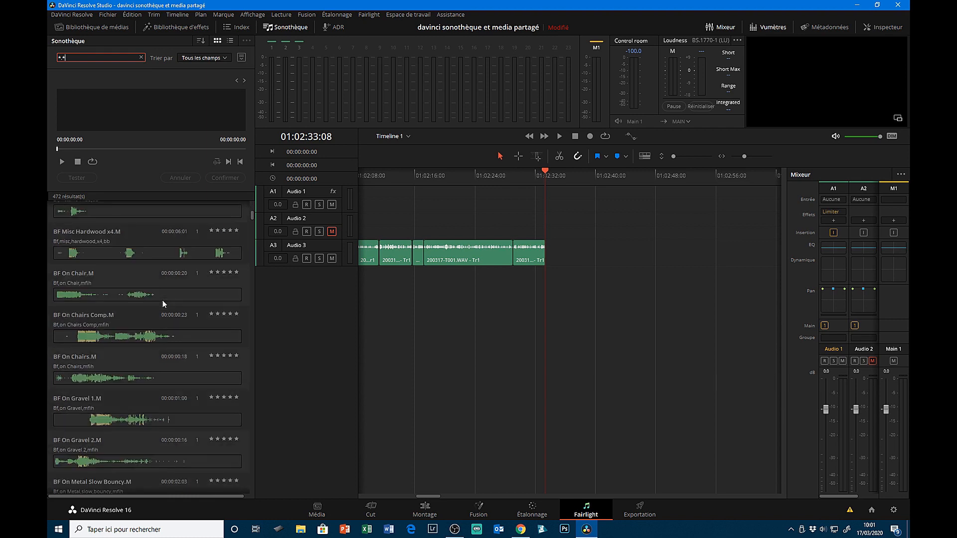
scroll(164, 304, "down", 15)
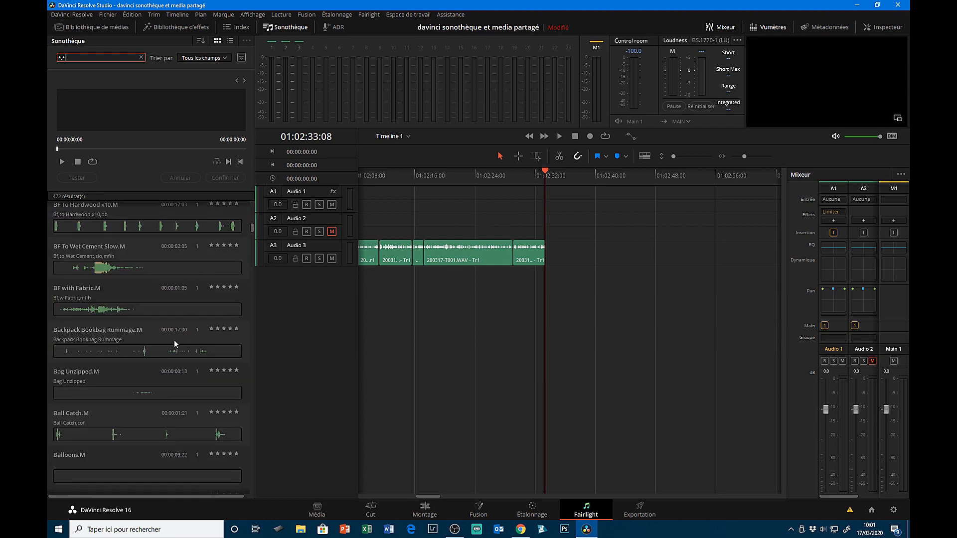
scroll(175, 340, "up", 5)
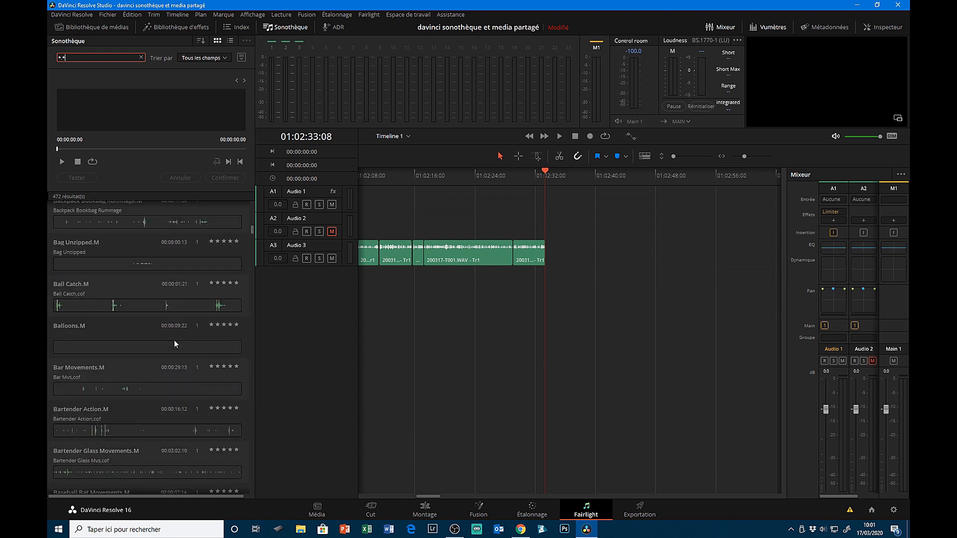
scroll(132, 388, "down", 10)
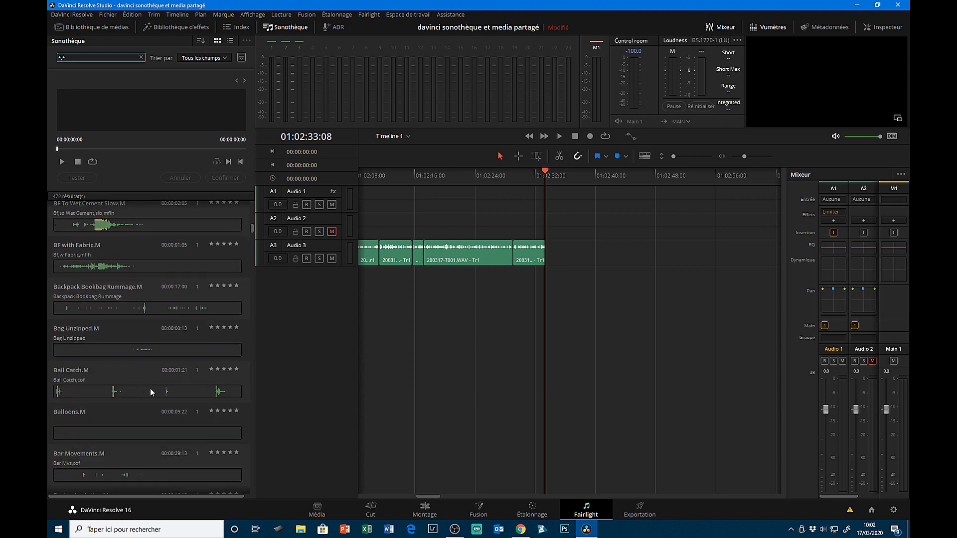
scroll(170, 386, "down", 4)
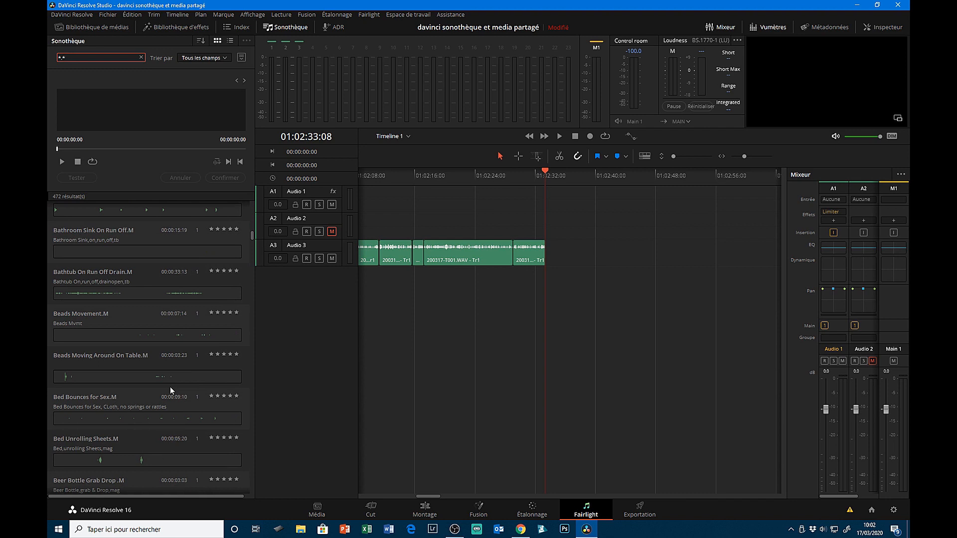
scroll(172, 378, "down", 4)
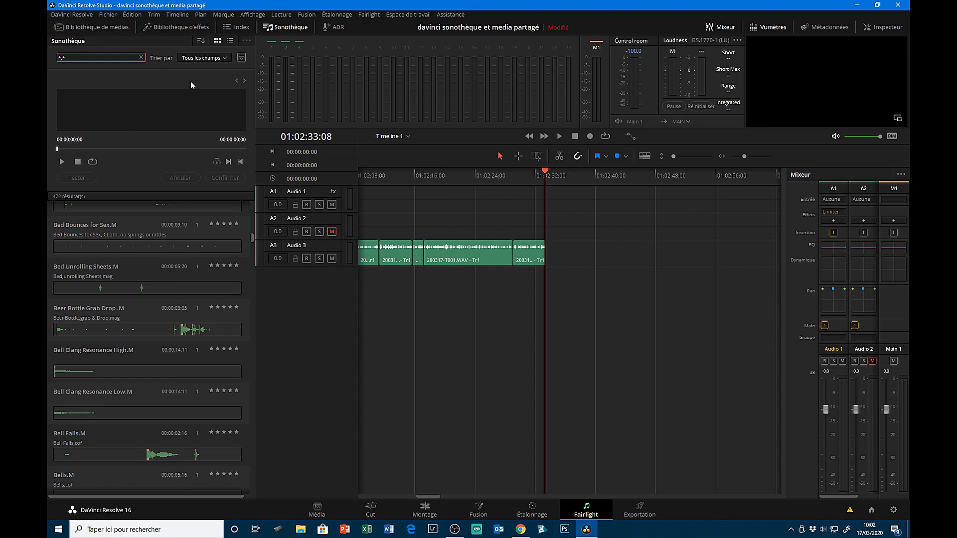
Show the sound library's database selector and choose the video_youtube database
left_click(242, 58)
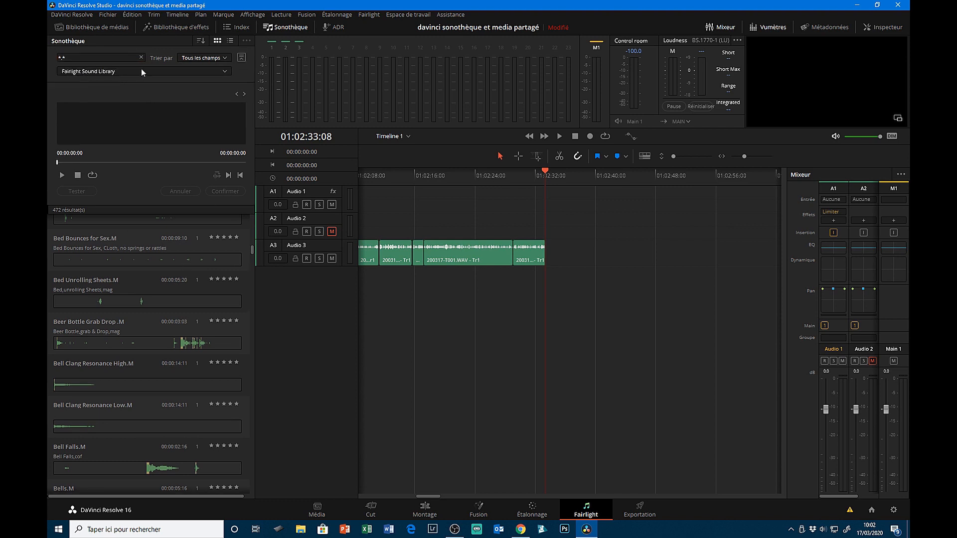
left_click(225, 72)
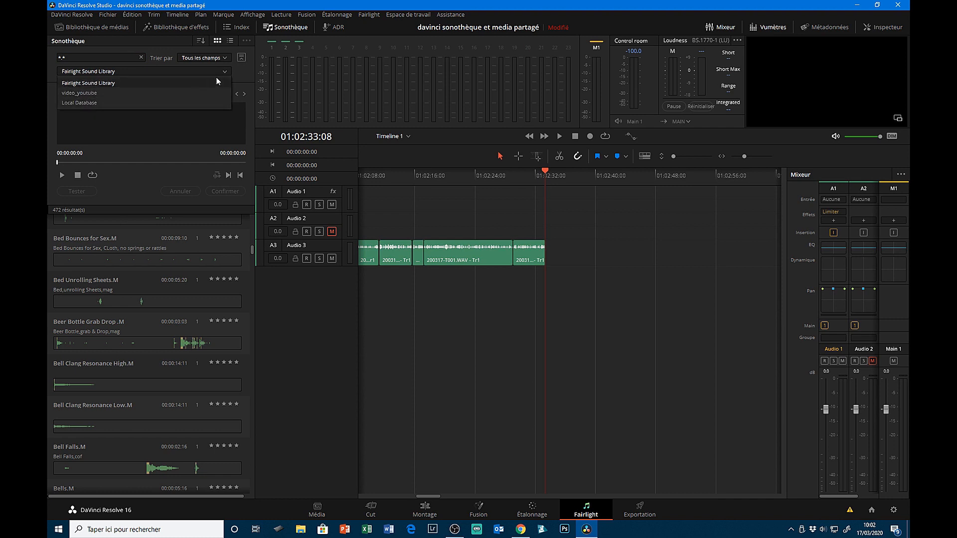
left_click(175, 93)
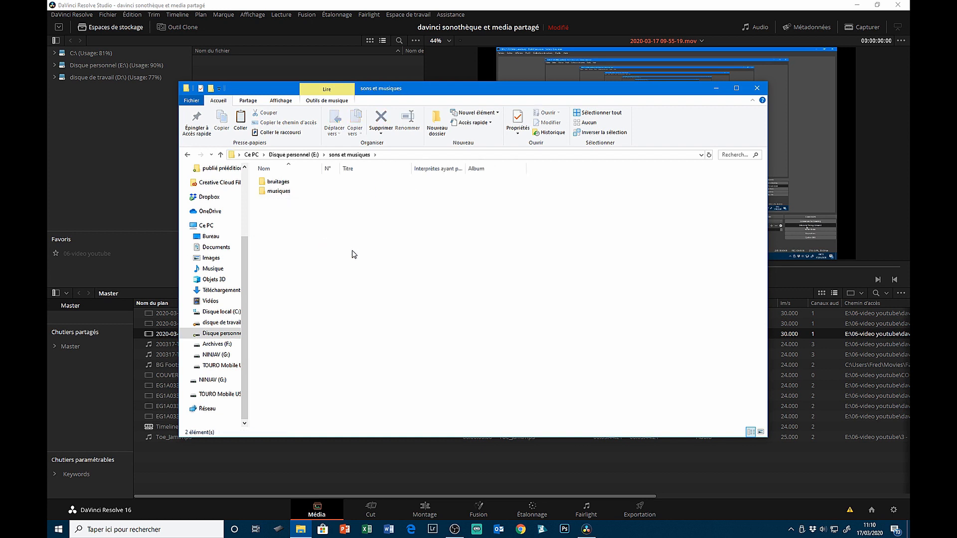
Inspect the musiques folder inside sons et musiques, return to the root of drive E: and close the file explorer window
double_click(298, 192)
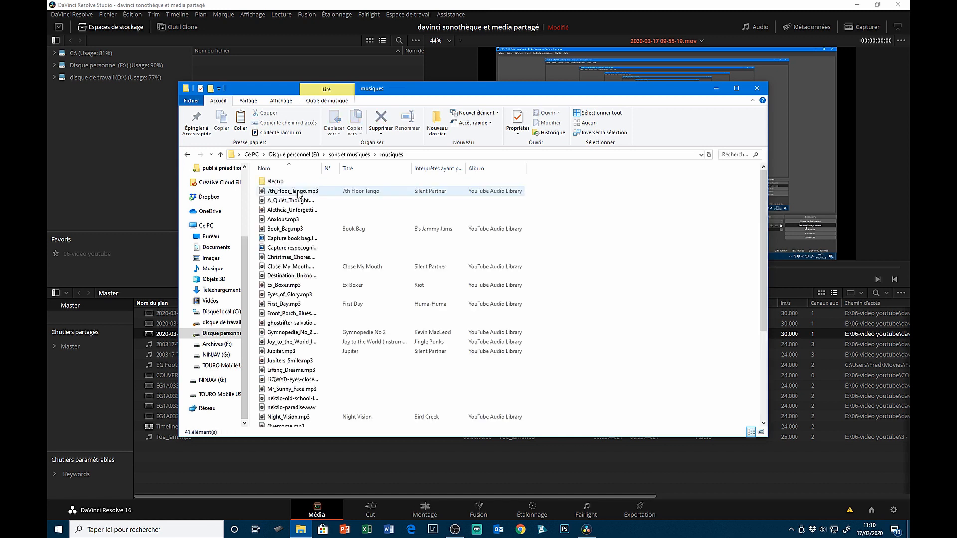
scroll(349, 261, "down", 3)
scroll(349, 261, "down", 2)
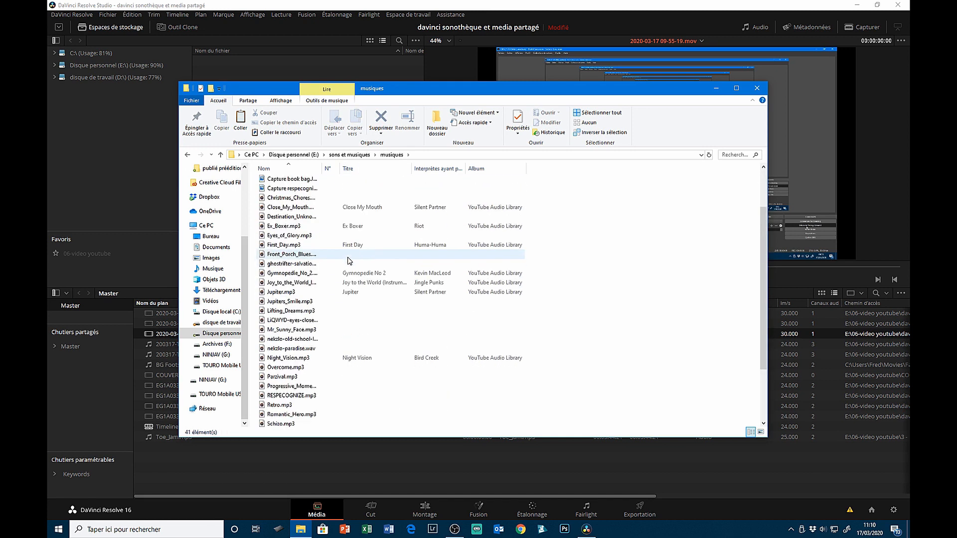
left_click(351, 155)
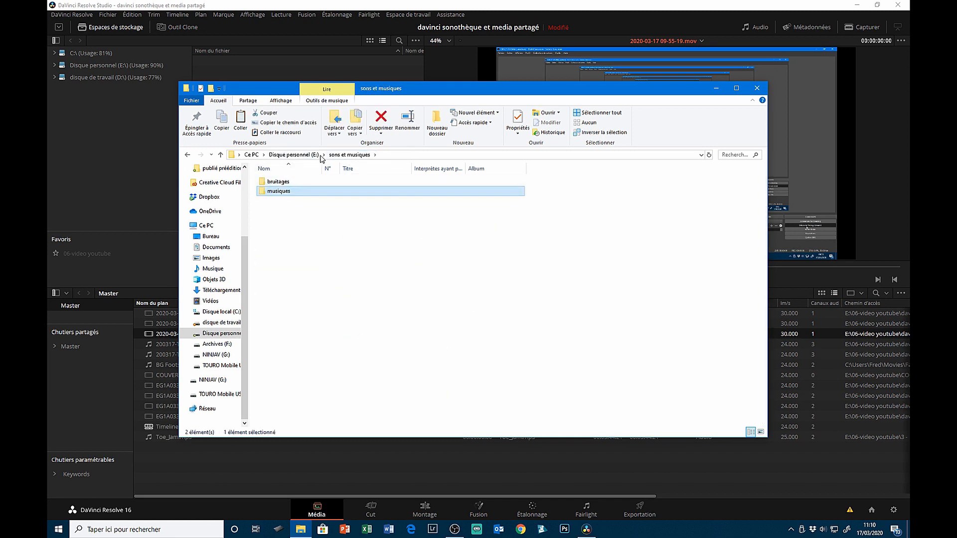
left_click(294, 155)
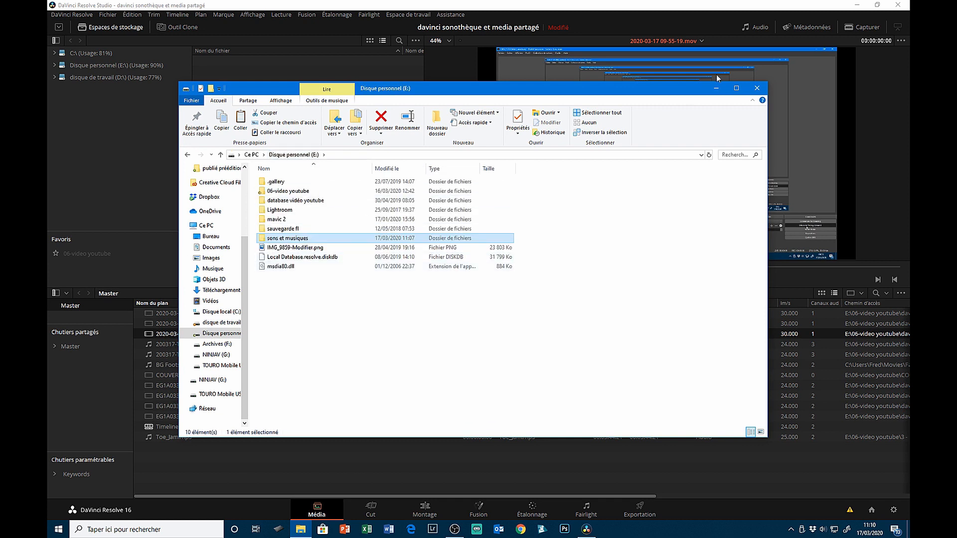
left_click(757, 90)
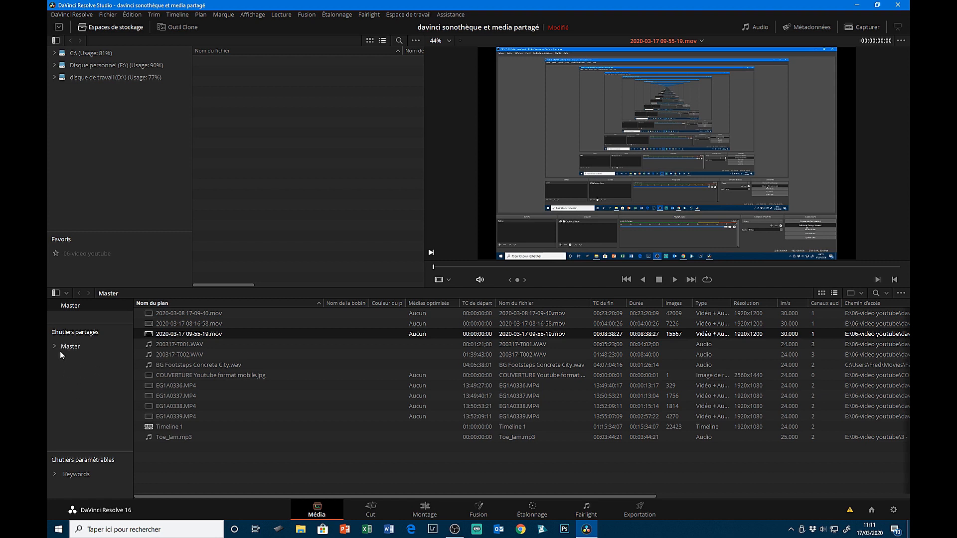
Import the sons et musiques folder from drive E: into the shared Master bin
left_click(74, 348)
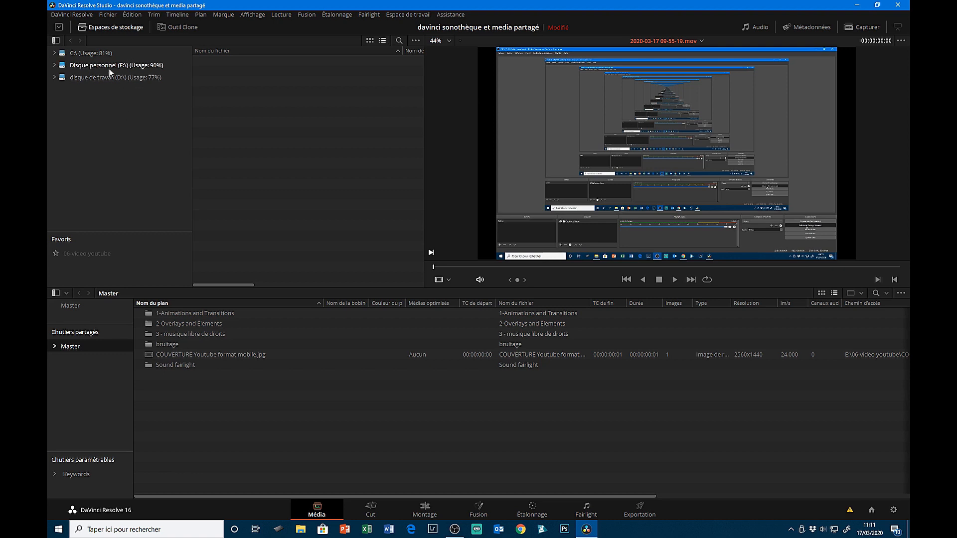
left_click(119, 28)
left_click(119, 28)
left_click(119, 28)
left_click(119, 29)
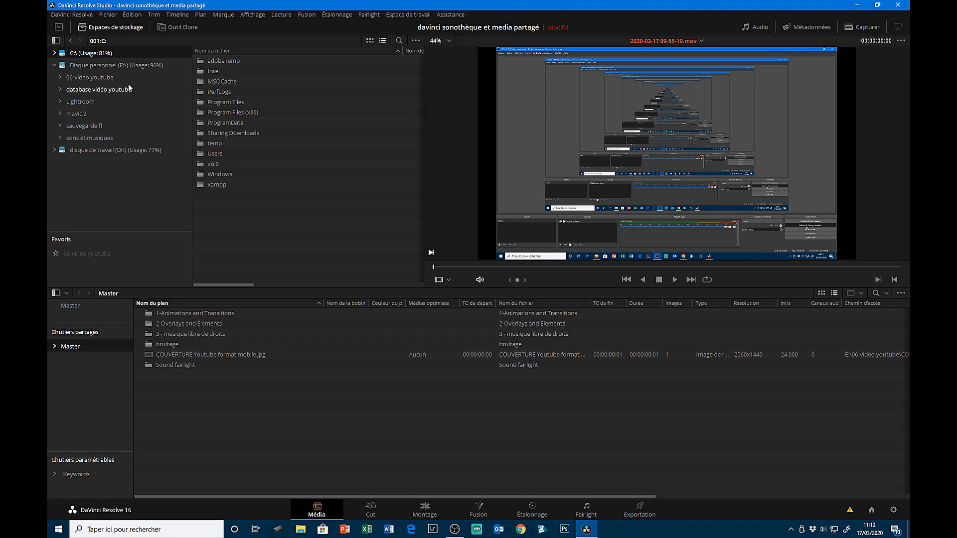
left_click(109, 66)
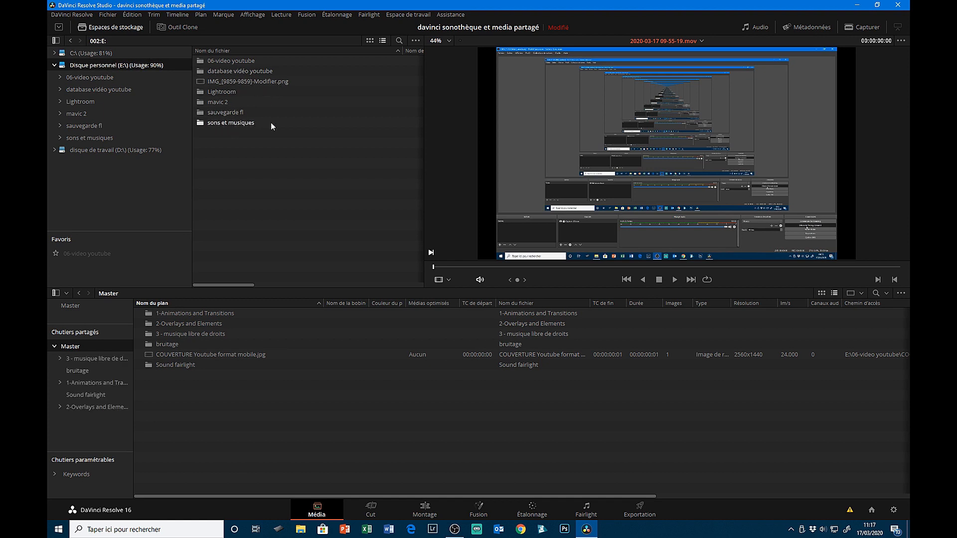
left_click_drag(274, 123, 87, 432)
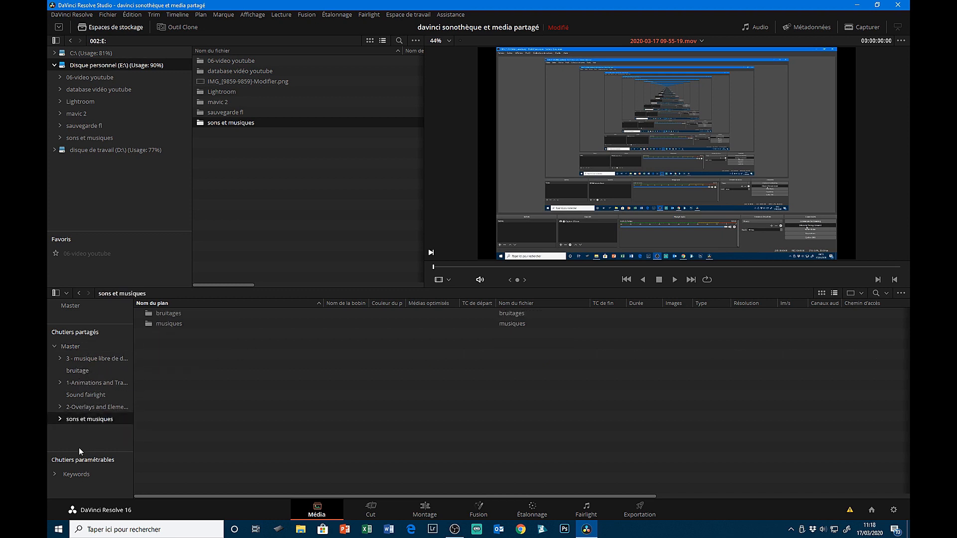
Expand the shared sons et musiques bin to show its musiques and electro subfolders, and switch to the Edit page
left_click(174, 325)
left_click(174, 324)
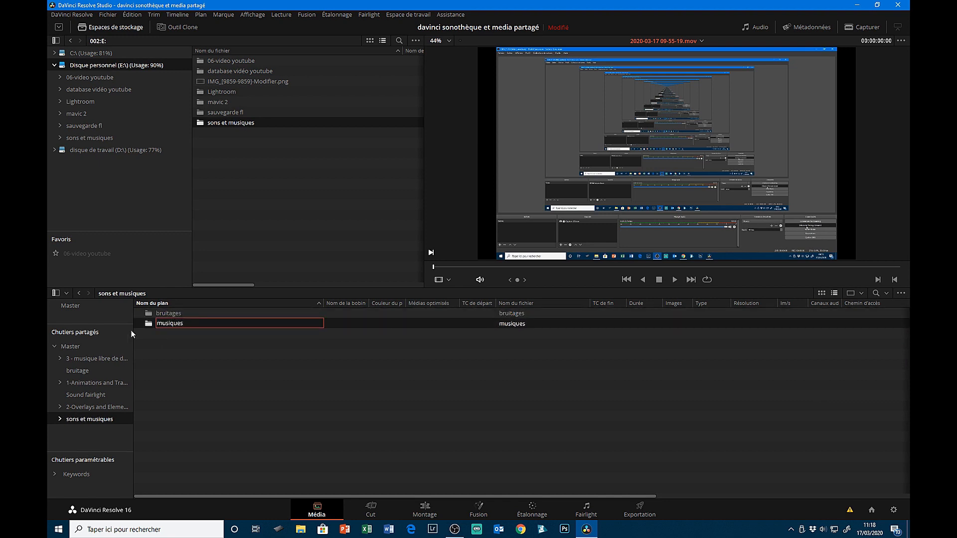
left_click(147, 322)
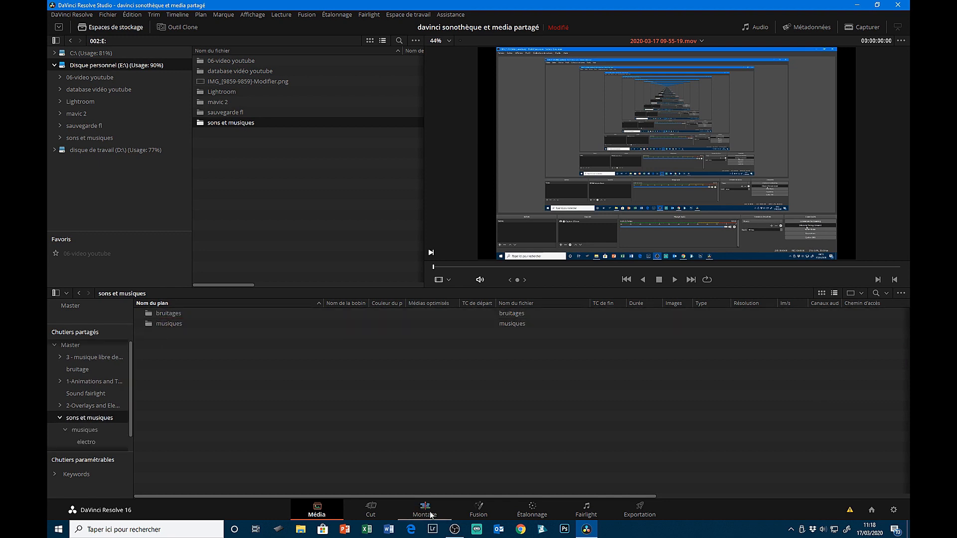
left_click(425, 512)
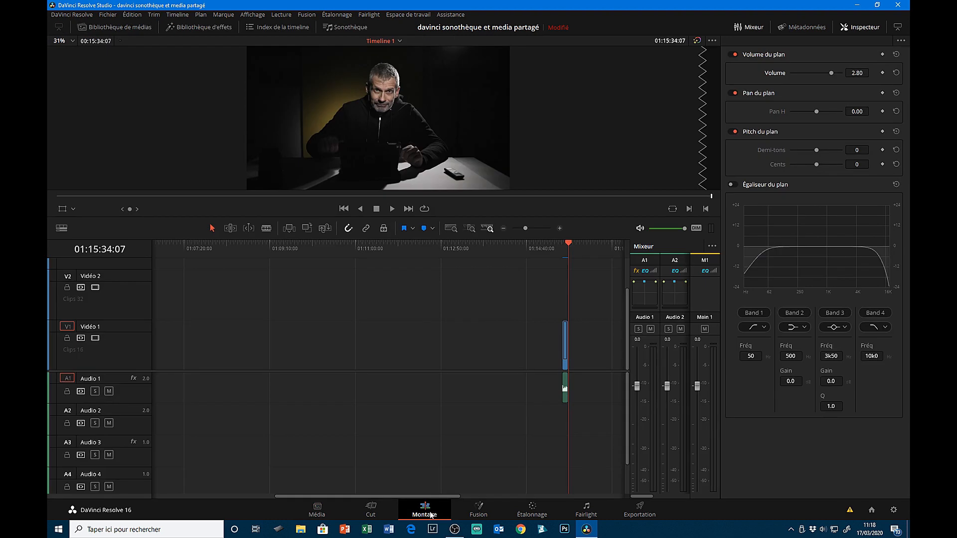
Show the media pool and enlarge its shared bins area on the Edit page, and do the same on the Fairlight page
left_click(148, 27)
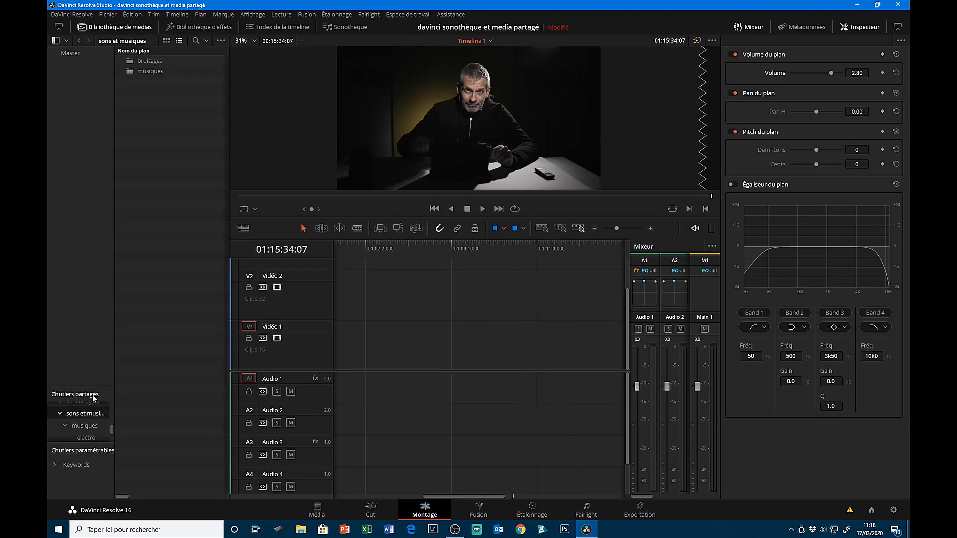
left_click_drag(90, 386, 95, 298)
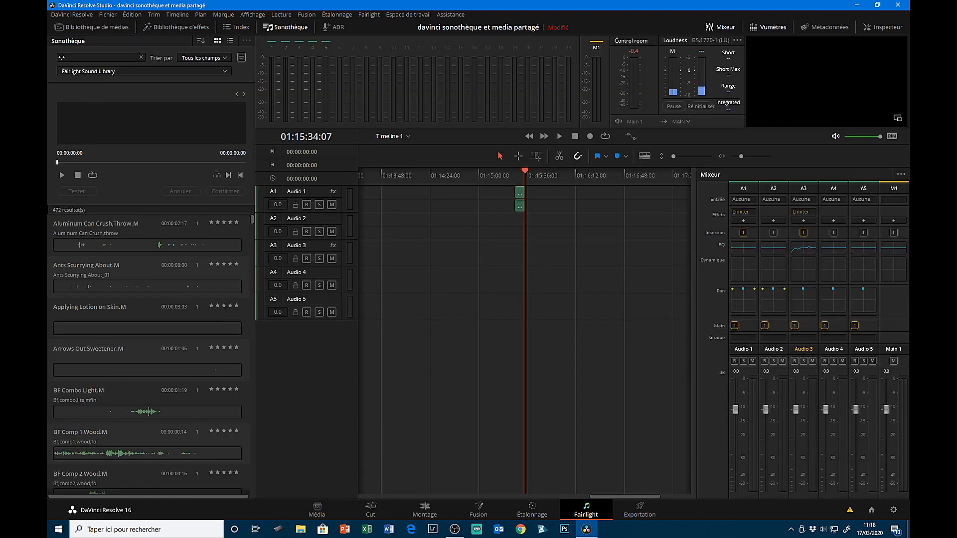
left_click(109, 25)
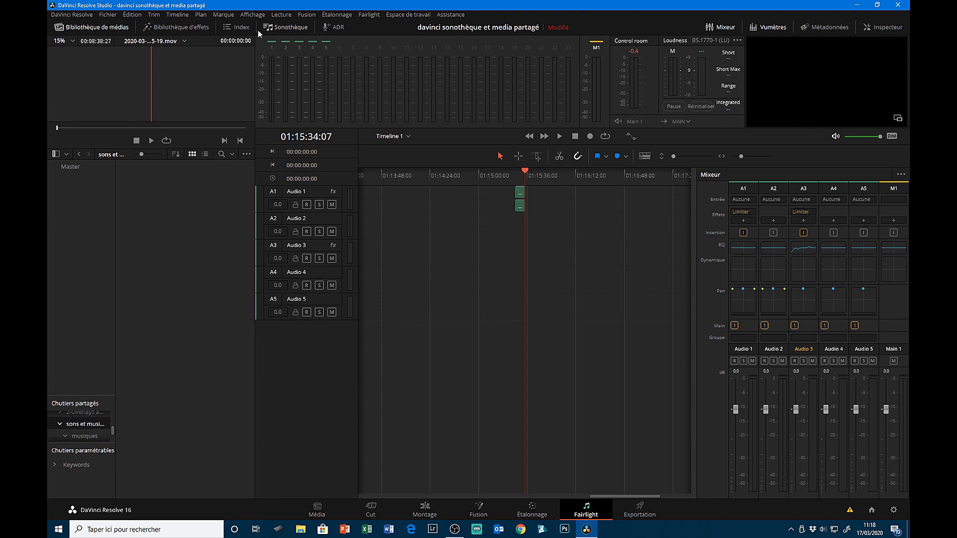
left_click_drag(119, 397, 122, 255)
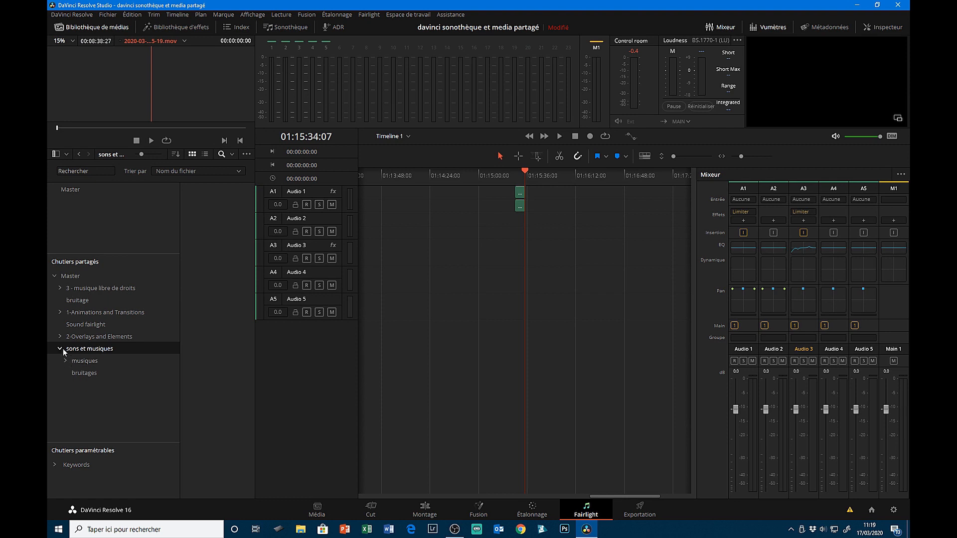
Open the bruitages bin inside the shared sons et musiques bin and load one of its Ambience Auto sounds in the preview viewer
left_click(78, 373)
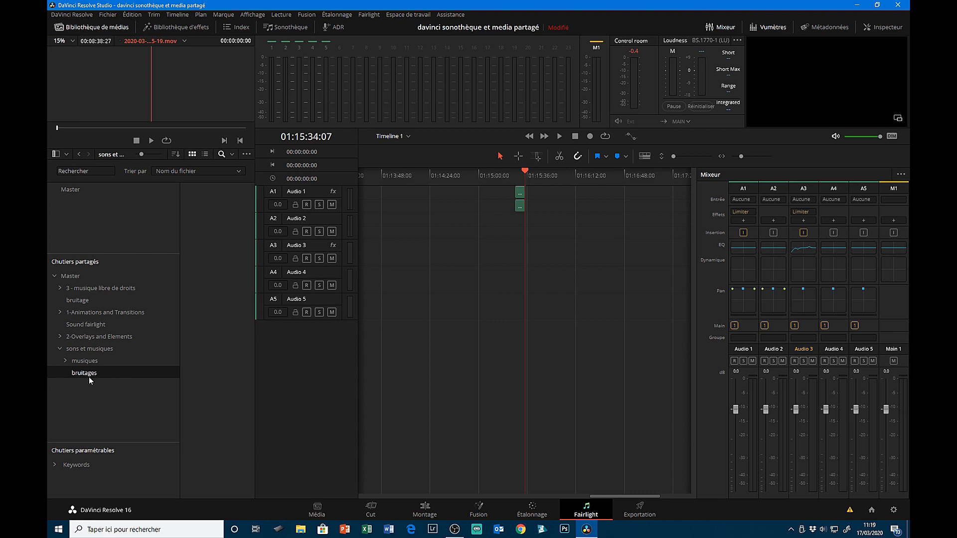
left_click(58, 349)
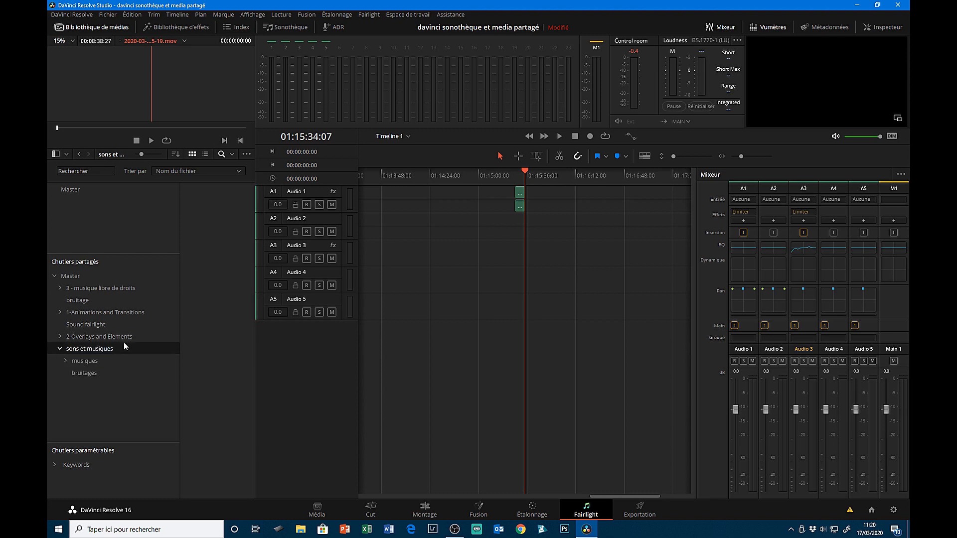
left_click(81, 374)
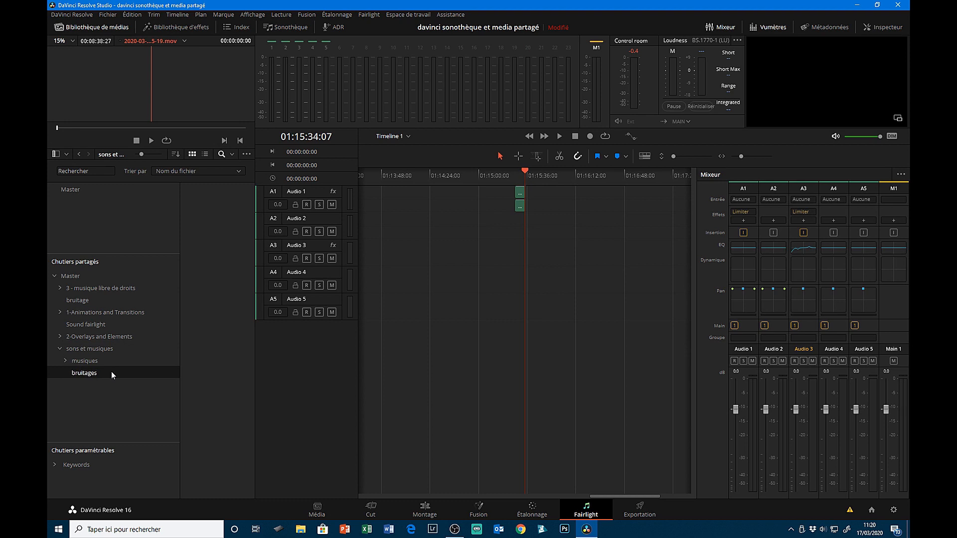
left_click(89, 373)
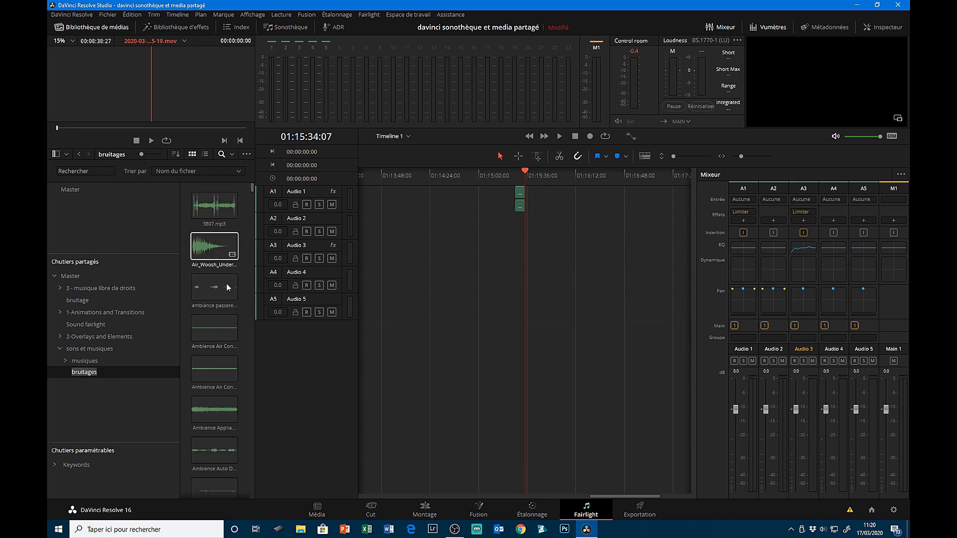
scroll(214, 369, "down", 1)
left_click(209, 404)
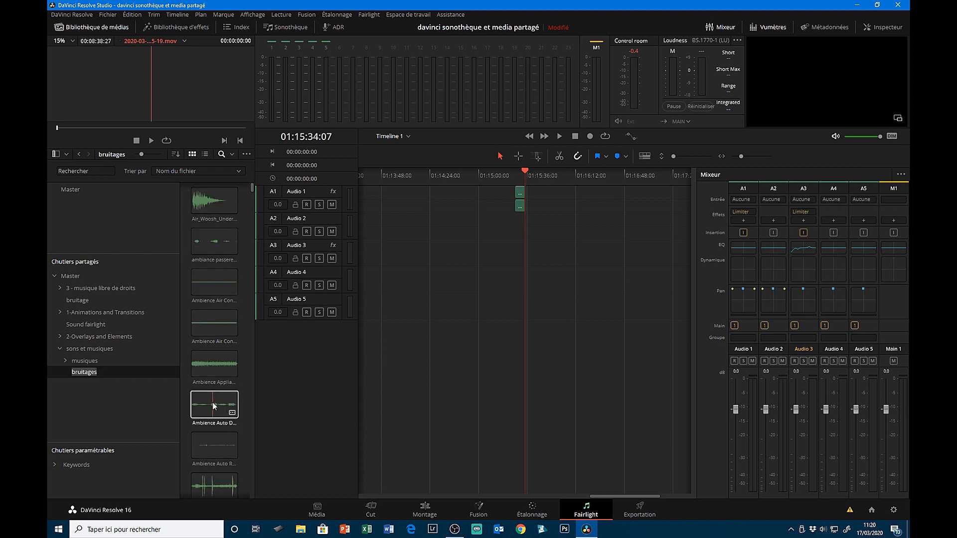
Search the bruitages bin by file name for "foot" and return to the Edit page
left_click(222, 154)
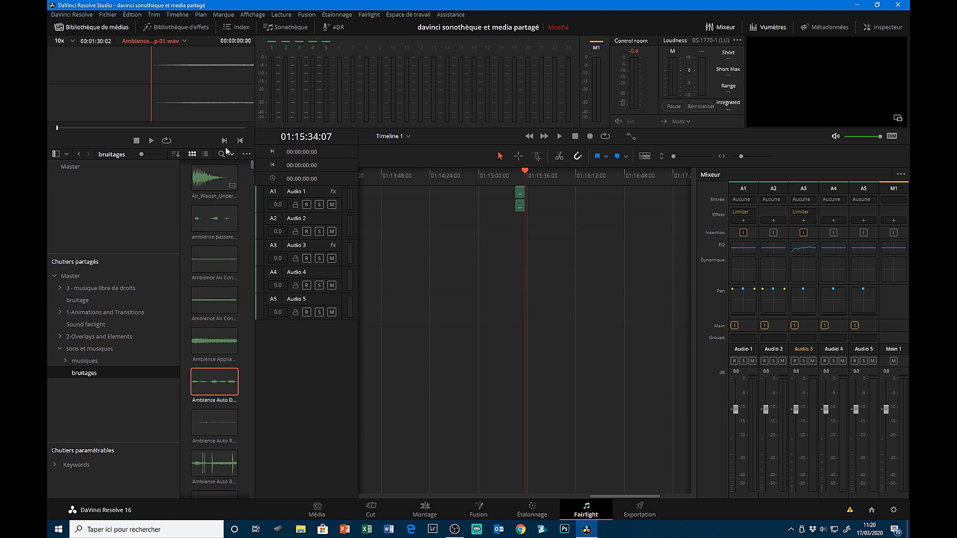
left_click(222, 155)
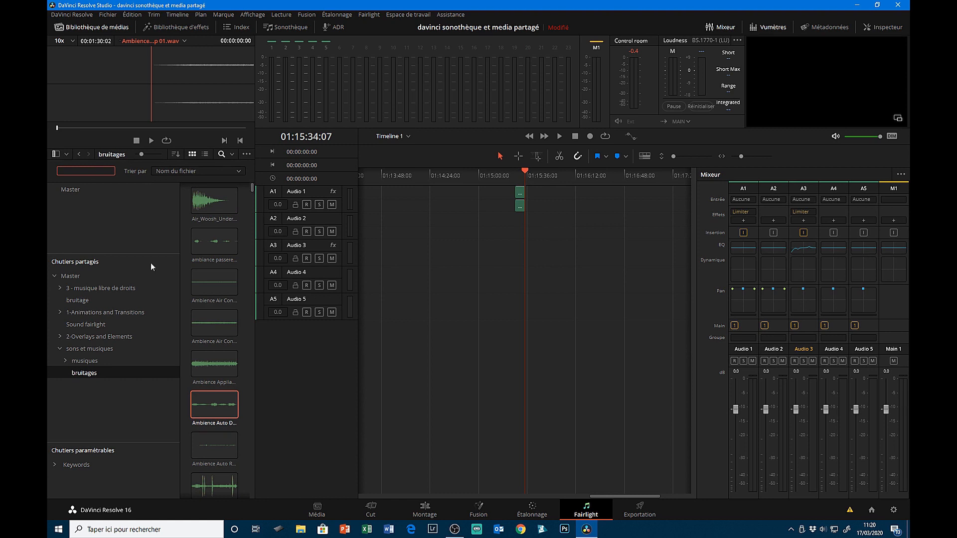
type("f")
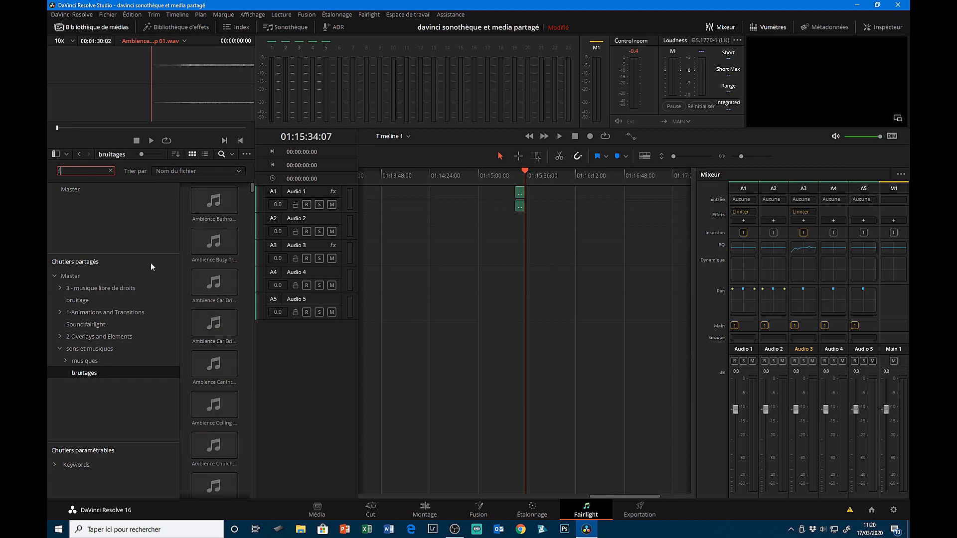
type("oot")
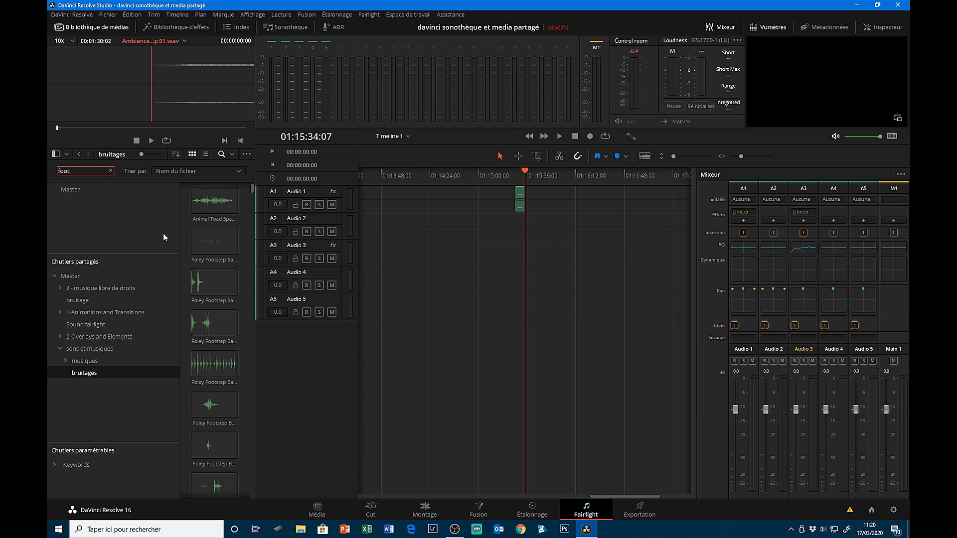
key("Return")
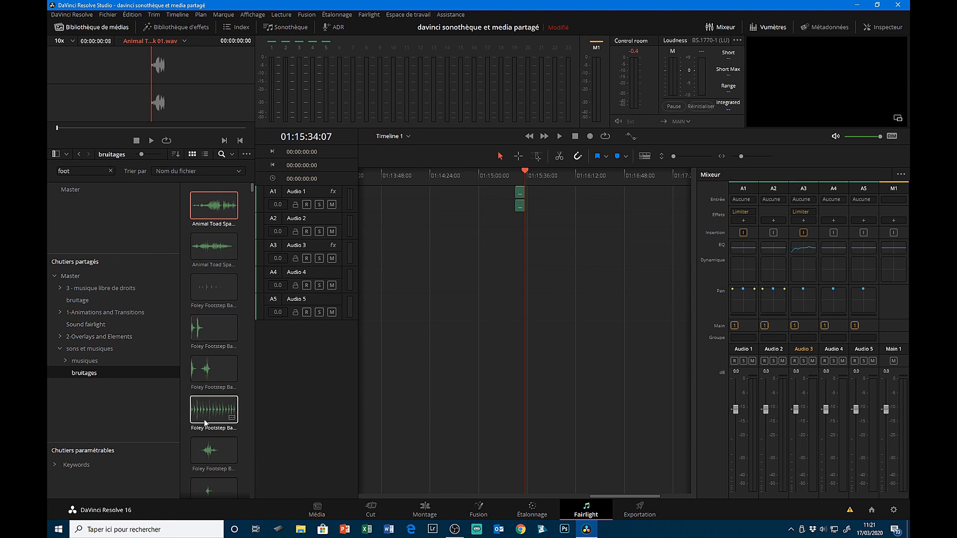
left_click(424, 510)
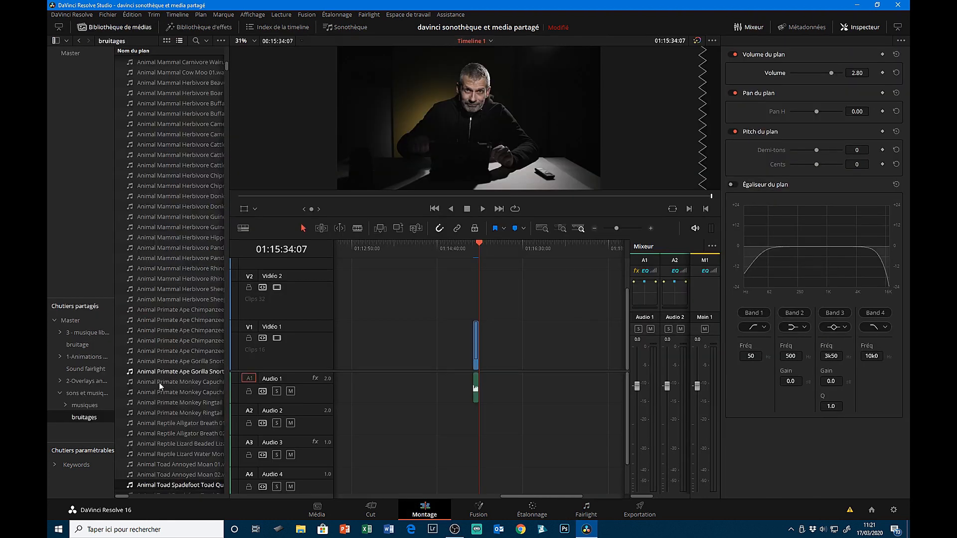